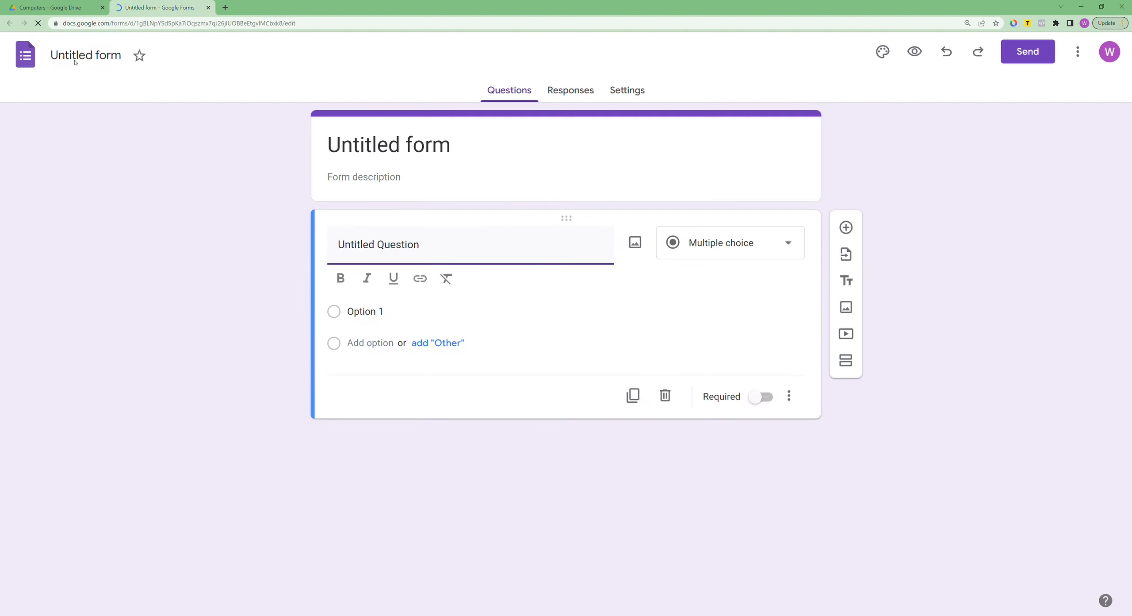
Step: Rename the form title to "Debrief"
{"action": "left_click", "coordinate": [389, 144]}
{"action": "triple_click", "coordinate": [389, 143]}
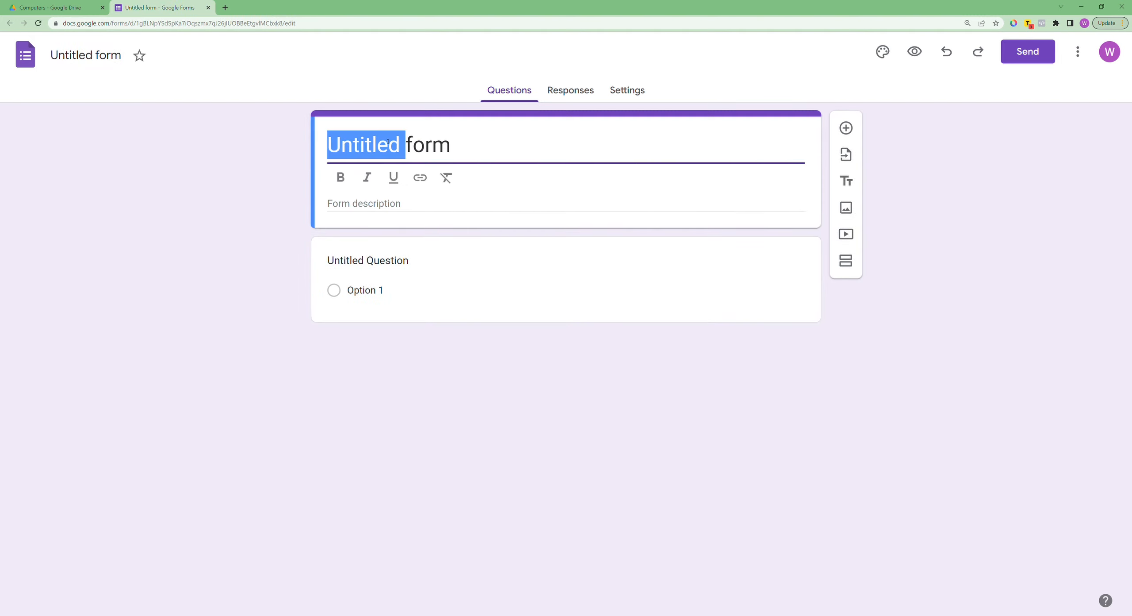
{"action": "type", "text": "Debr"}
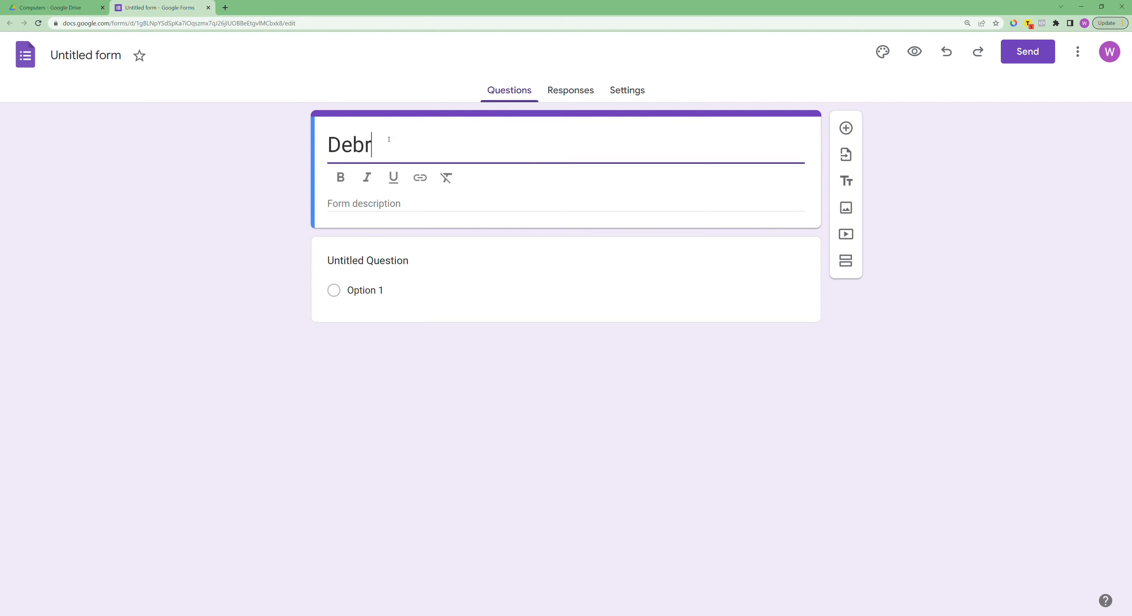
{"action": "type", "text": "i"}
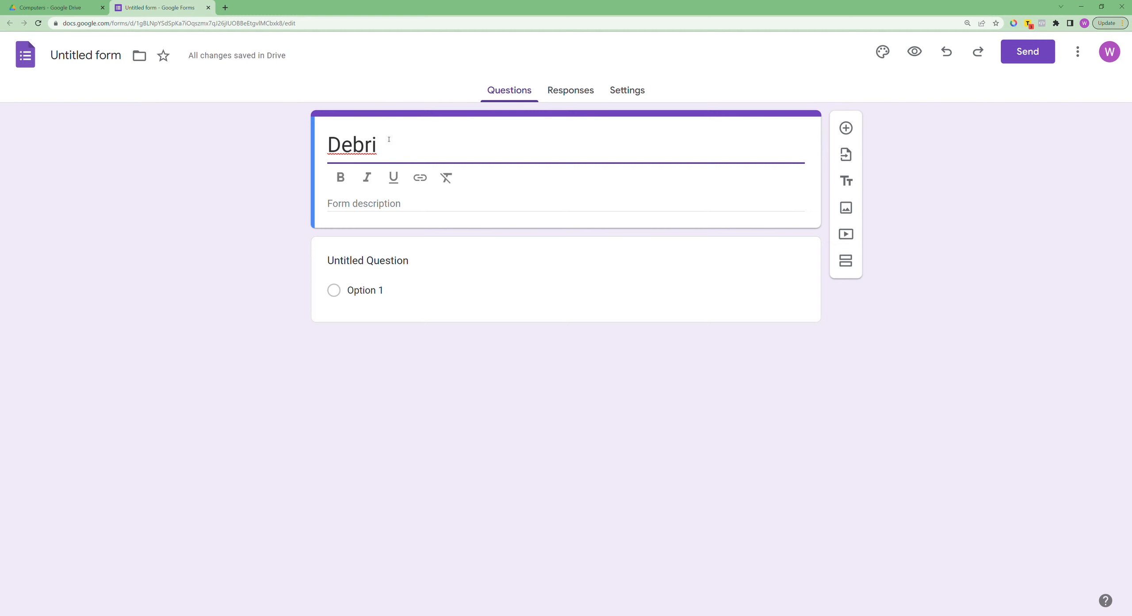
{"action": "type", "text": "ef"}
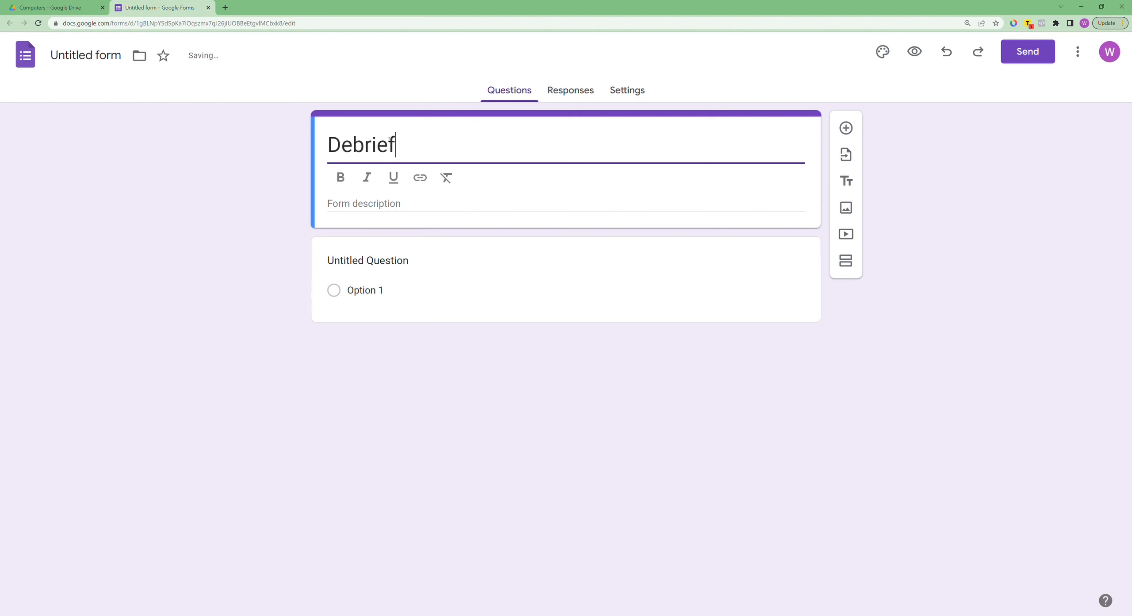
Step: Title the first question "Name"
{"action": "key", "text": "Tab"}
{"action": "left_click", "coordinate": [169, 182]}
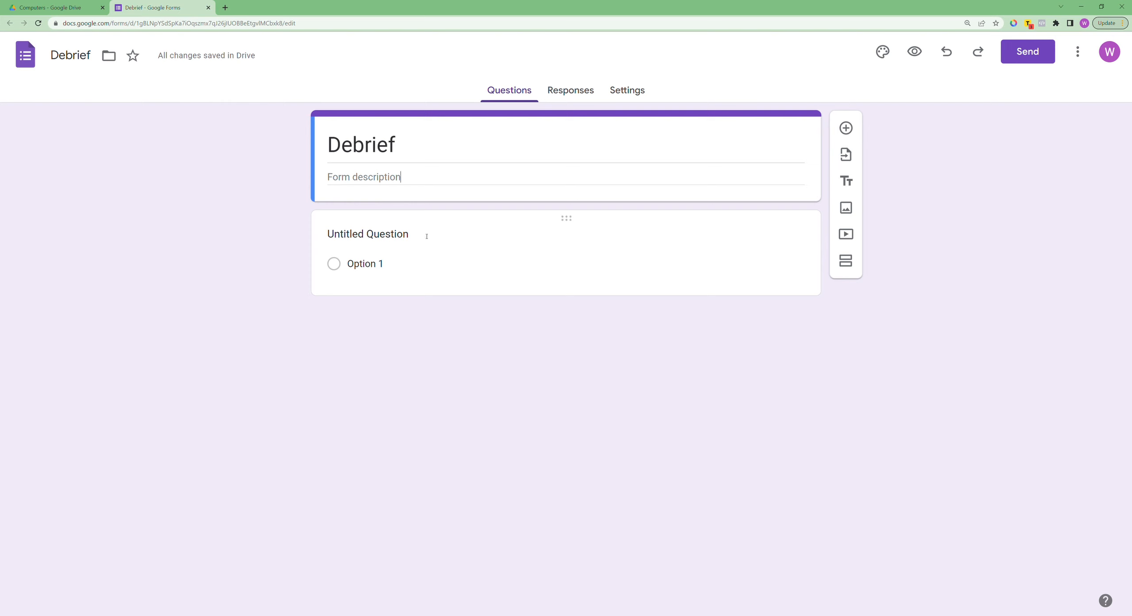
{"action": "left_click", "coordinate": [395, 234]}
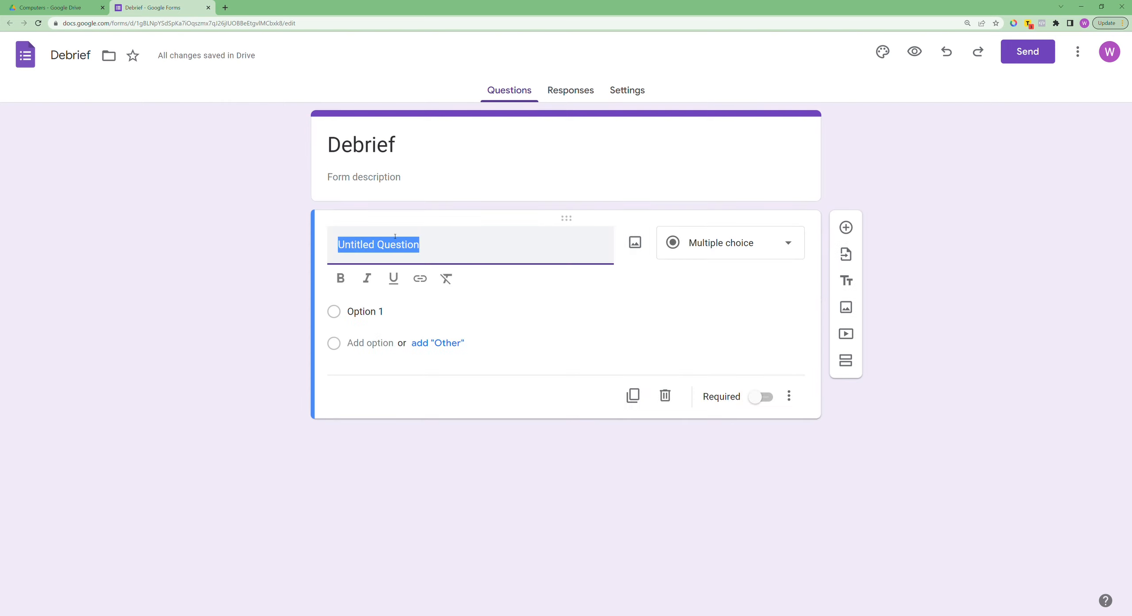
{"action": "type", "text": "Name"}
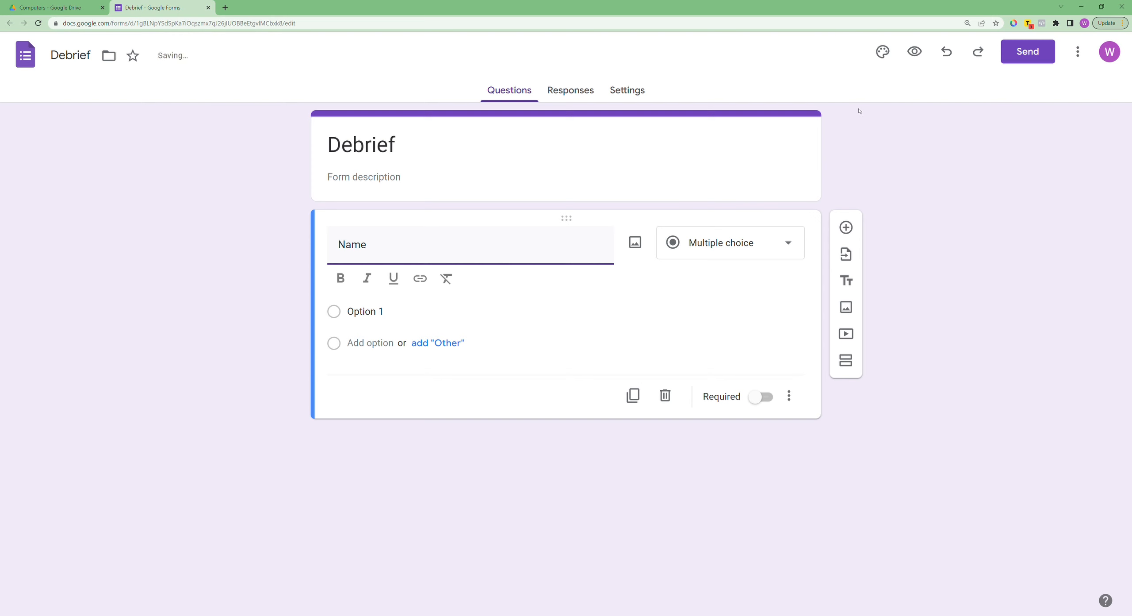
Step: Add a new question titled "Cleanliness of the facility"
{"action": "left_click", "coordinate": [844, 229]}
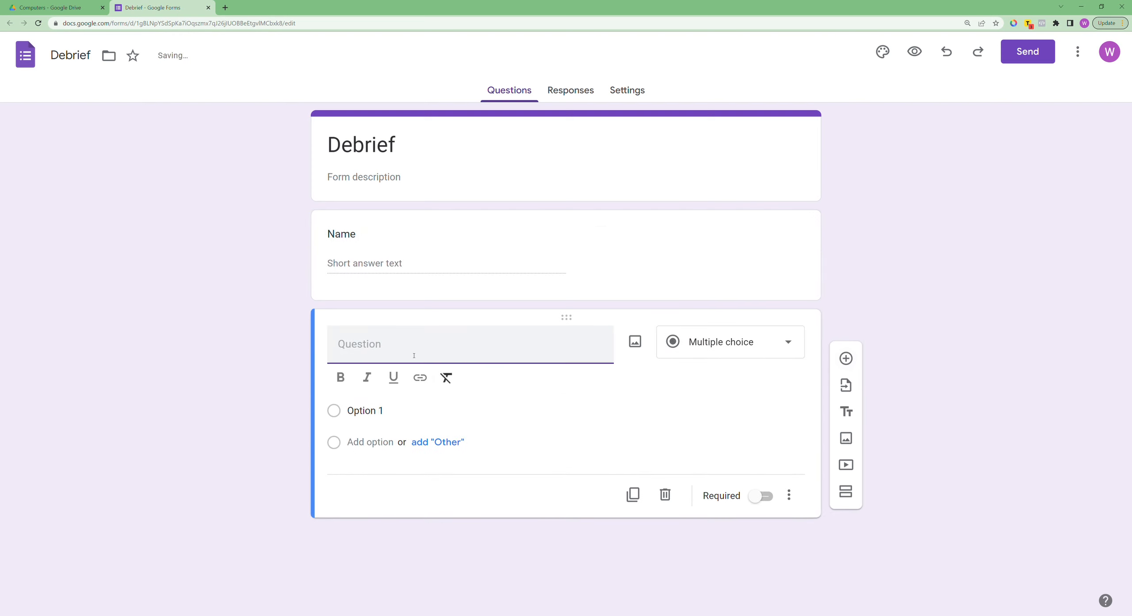
{"action": "type", "text": "Cl"}
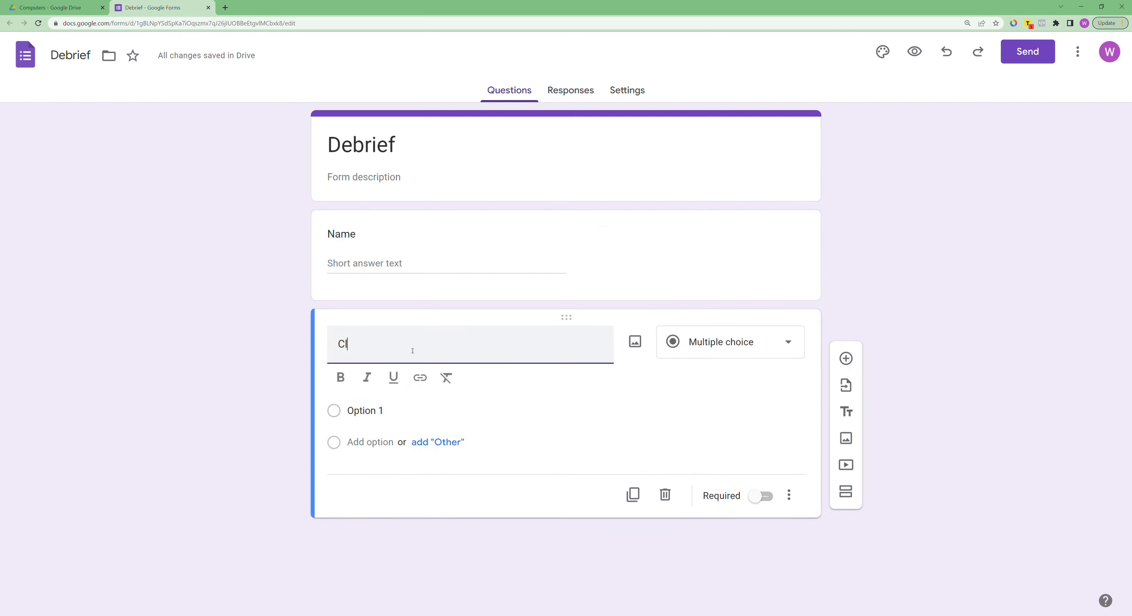
{"action": "type", "text": "eanliness of the facility"}
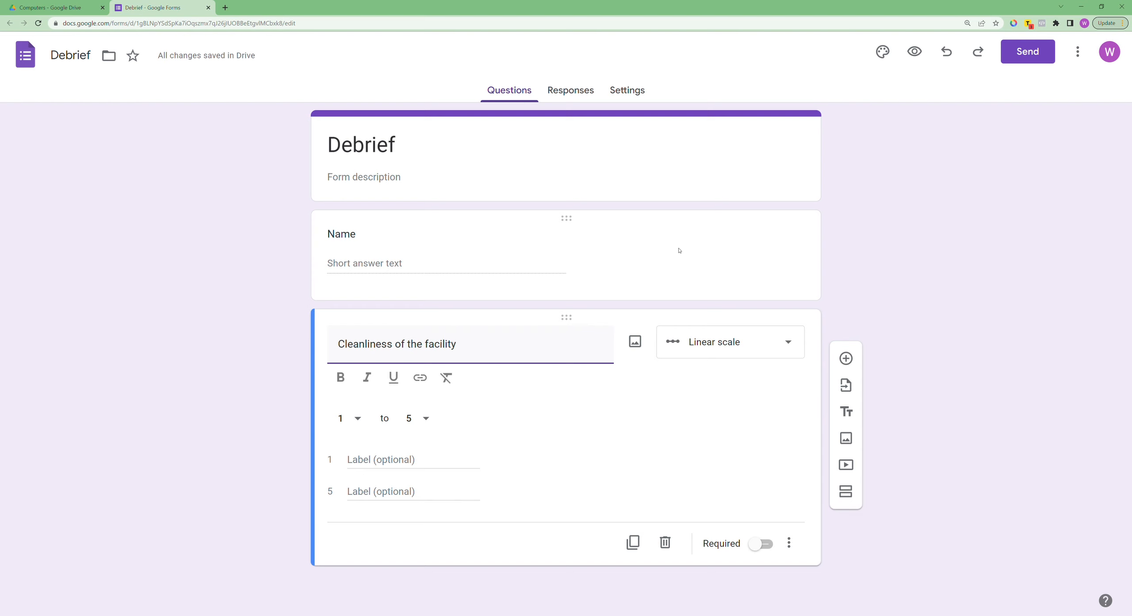
Step: Set the cleanliness question's linear scale to run from 1 to 10
{"action": "left_click", "coordinate": [713, 256]}
{"action": "left_click", "coordinate": [715, 430]}
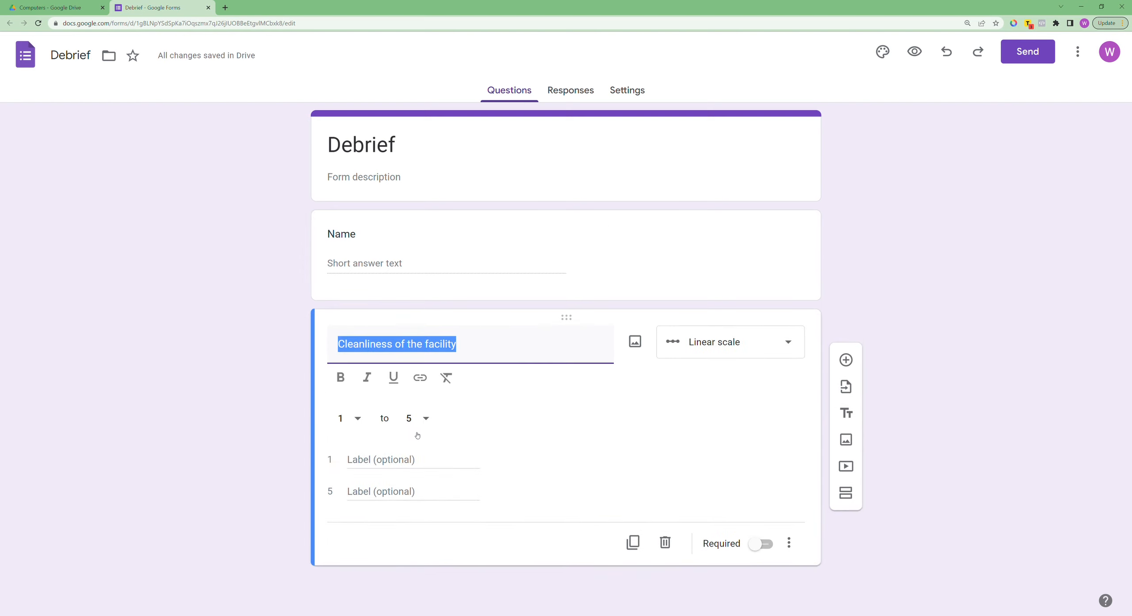
{"action": "left_click", "coordinate": [428, 420]}
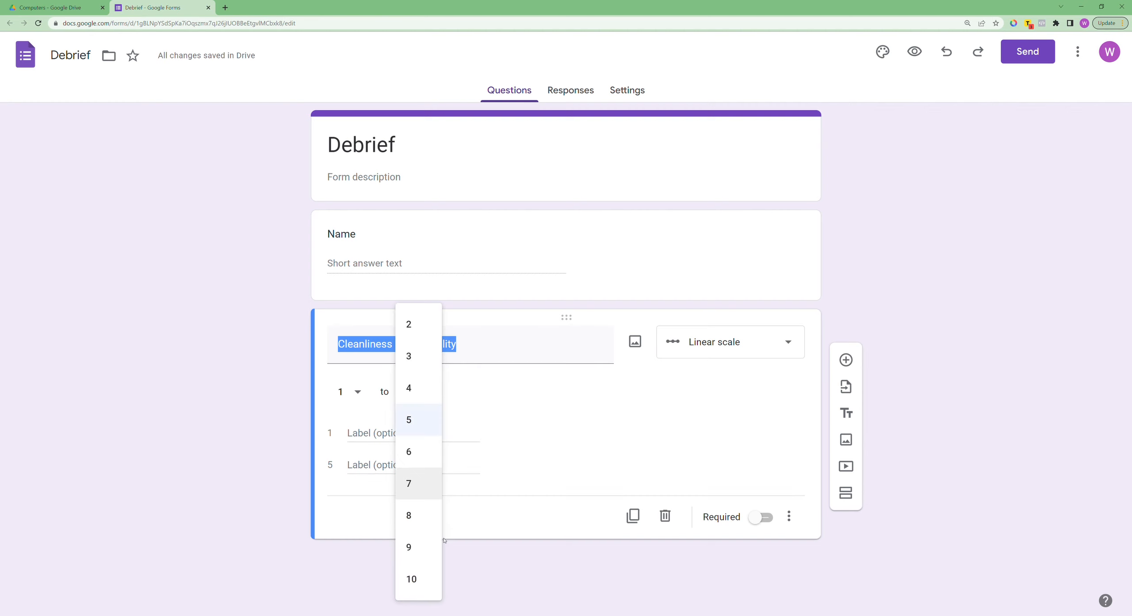
{"action": "left_click", "coordinate": [419, 578]}
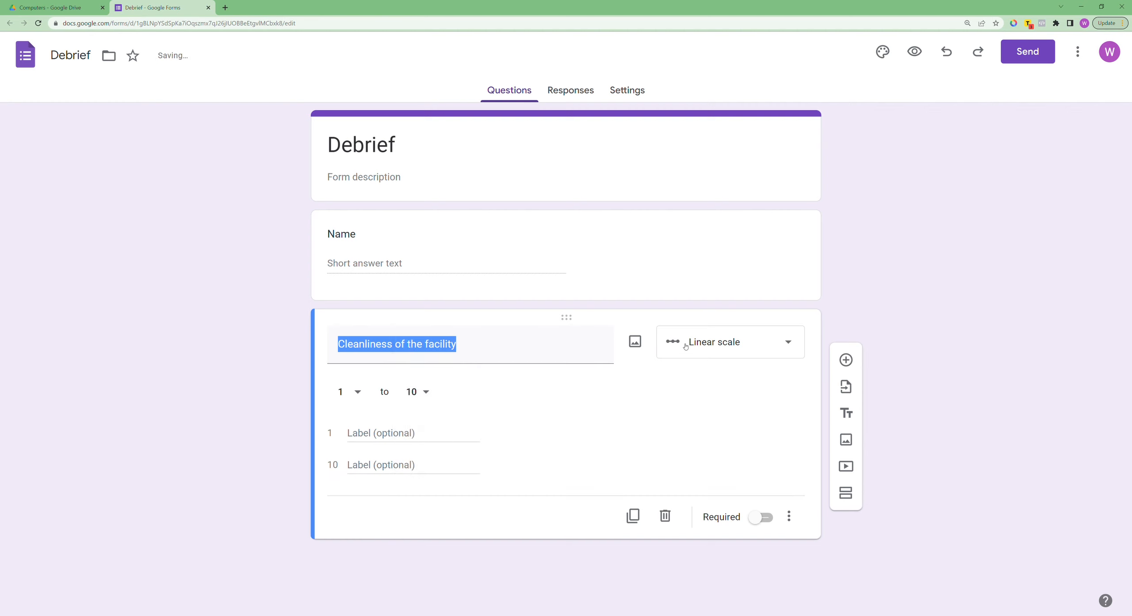
Step: Label the scale's ends "Not Clean" for 1 and "Awesome" for 10
{"action": "left_click", "coordinate": [731, 350]}
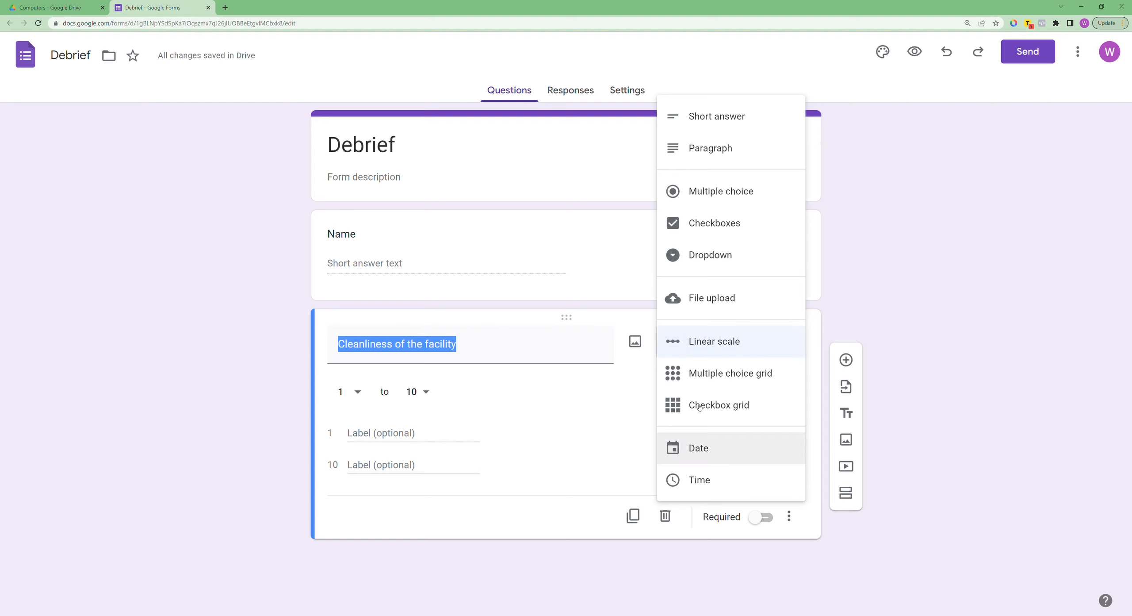
{"action": "left_click", "coordinate": [570, 388]}
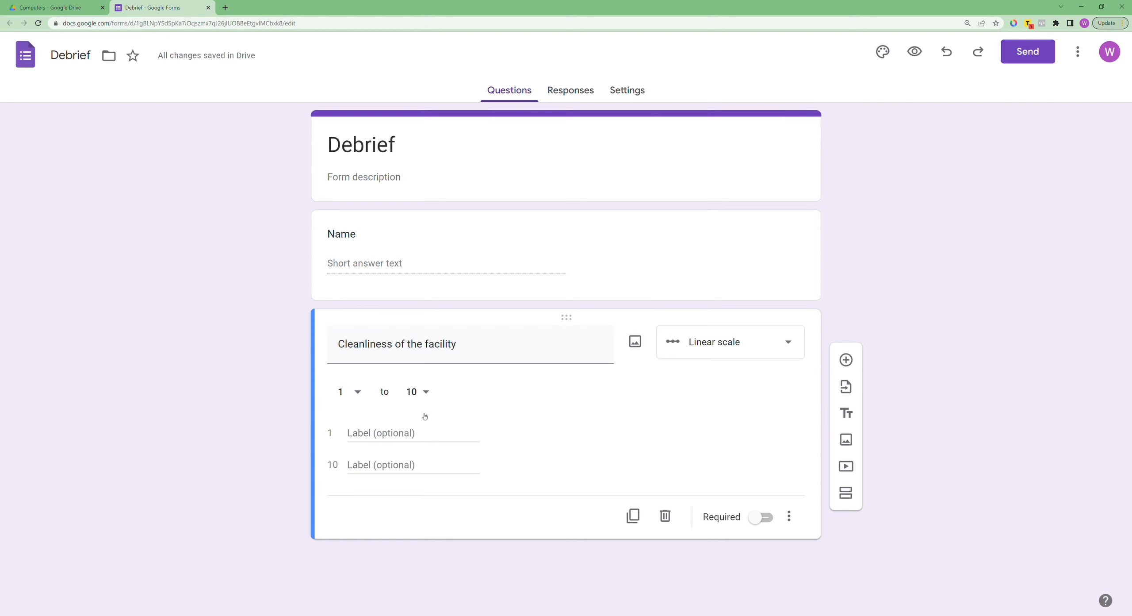
{"action": "left_click", "coordinate": [420, 433]}
{"action": "type", "text": "Not "}
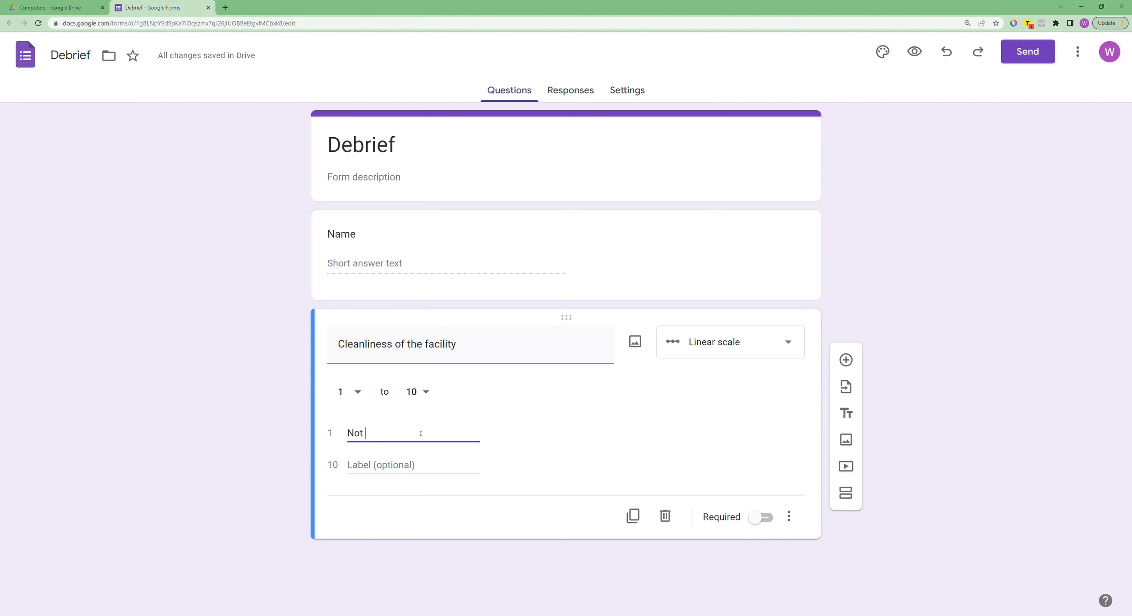
{"action": "type", "text": "Clean"}
{"action": "left_click", "coordinate": [377, 460]}
{"action": "type", "text": "Awesome"}
{"action": "left_click", "coordinate": [637, 422]}
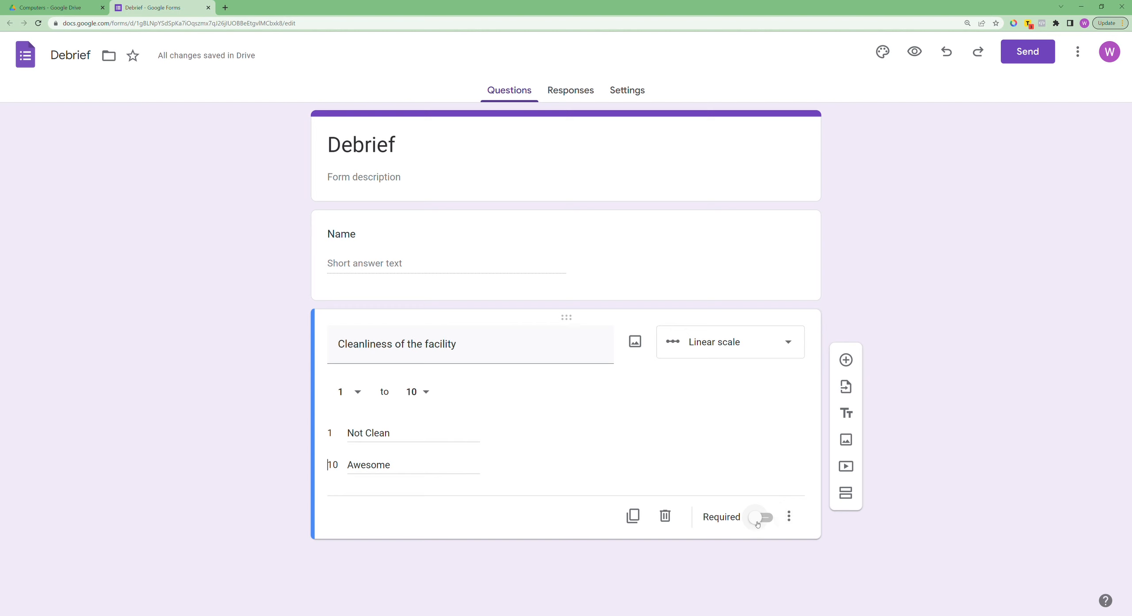
Step: Make both the cleanliness question and the Name question required
{"action": "left_click", "coordinate": [757, 517]}
{"action": "left_click", "coordinate": [745, 265]}
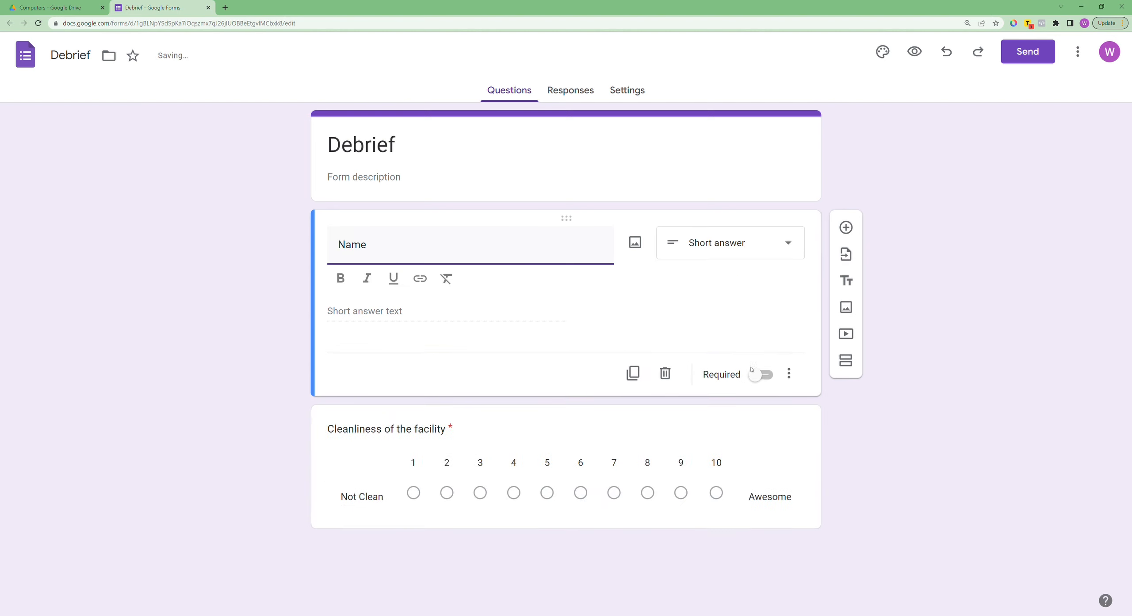
{"action": "left_click", "coordinate": [761, 348]}
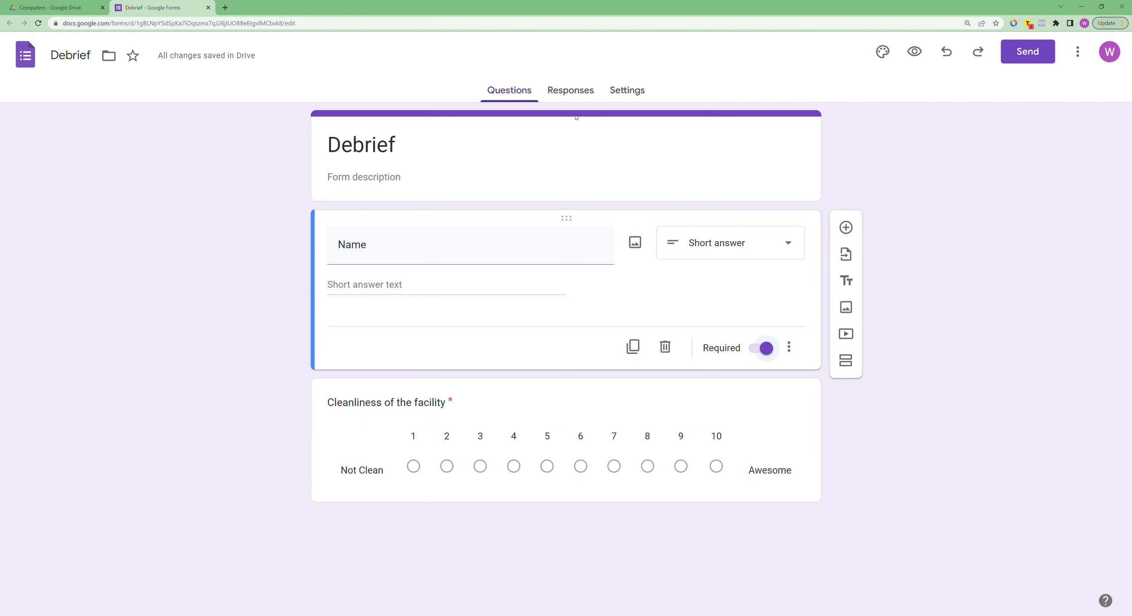
Step: Turn on email notifications for new responses from the form's responses view
{"action": "left_click", "coordinate": [572, 92]}
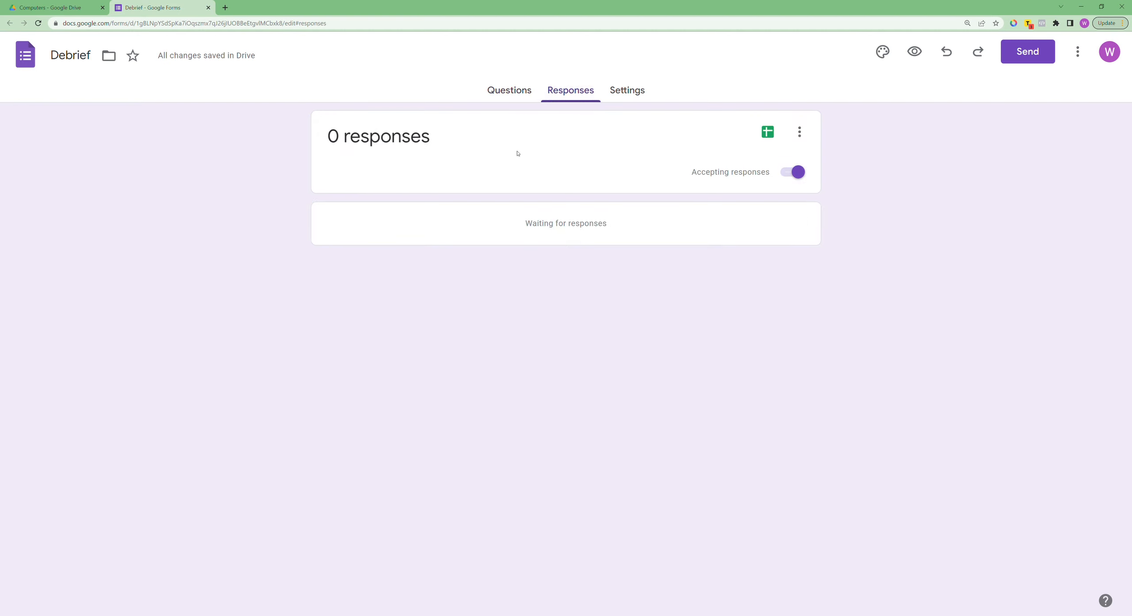
{"action": "left_click", "coordinate": [801, 133]}
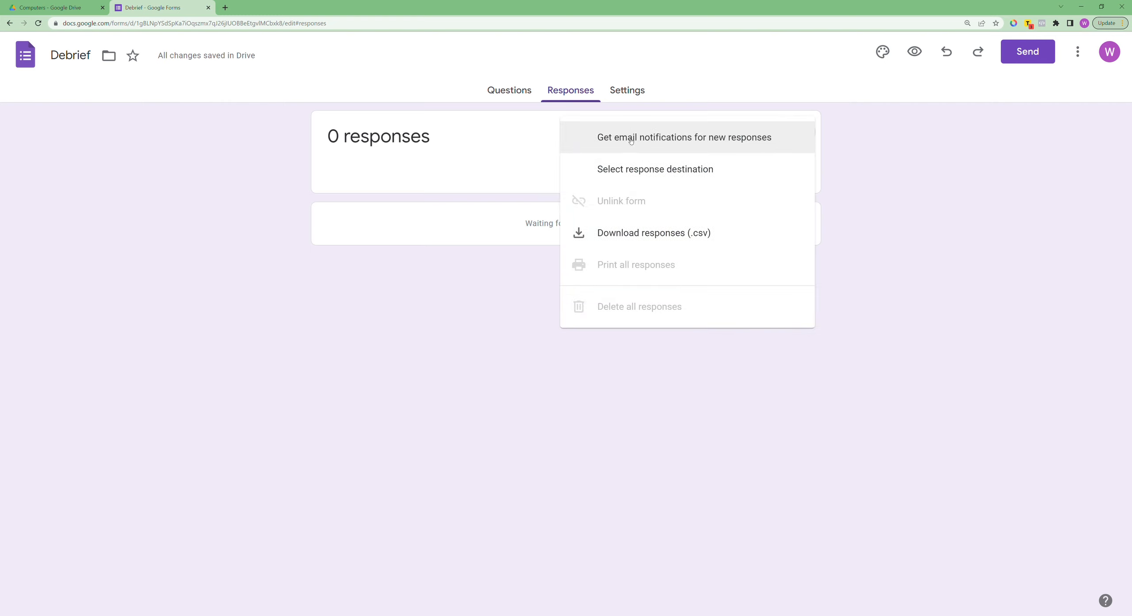
{"action": "left_click", "coordinate": [725, 139]}
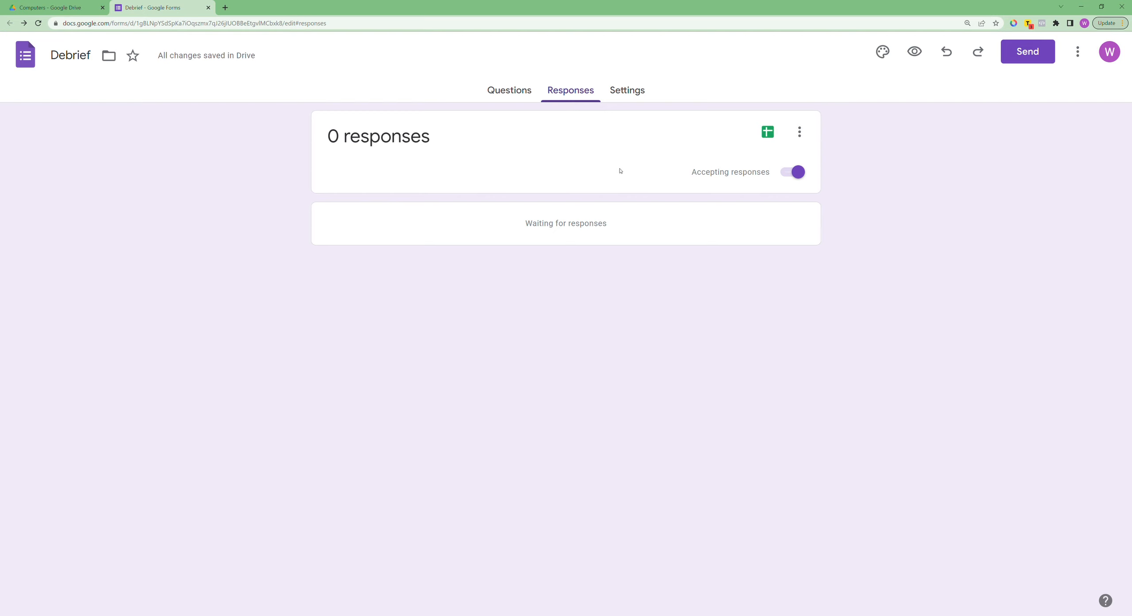
Step: Link the form to a new response spreadsheet named "Debrief (Responses)"
{"action": "left_click", "coordinate": [770, 134]}
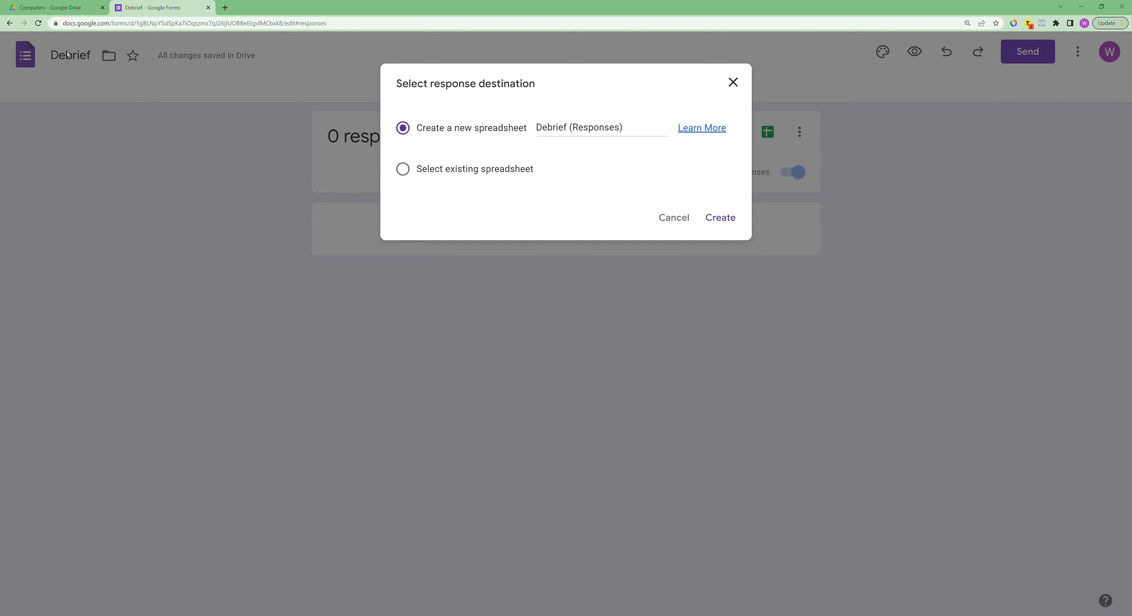
{"action": "left_click", "coordinate": [631, 129]}
{"action": "left_click", "coordinate": [722, 218]}
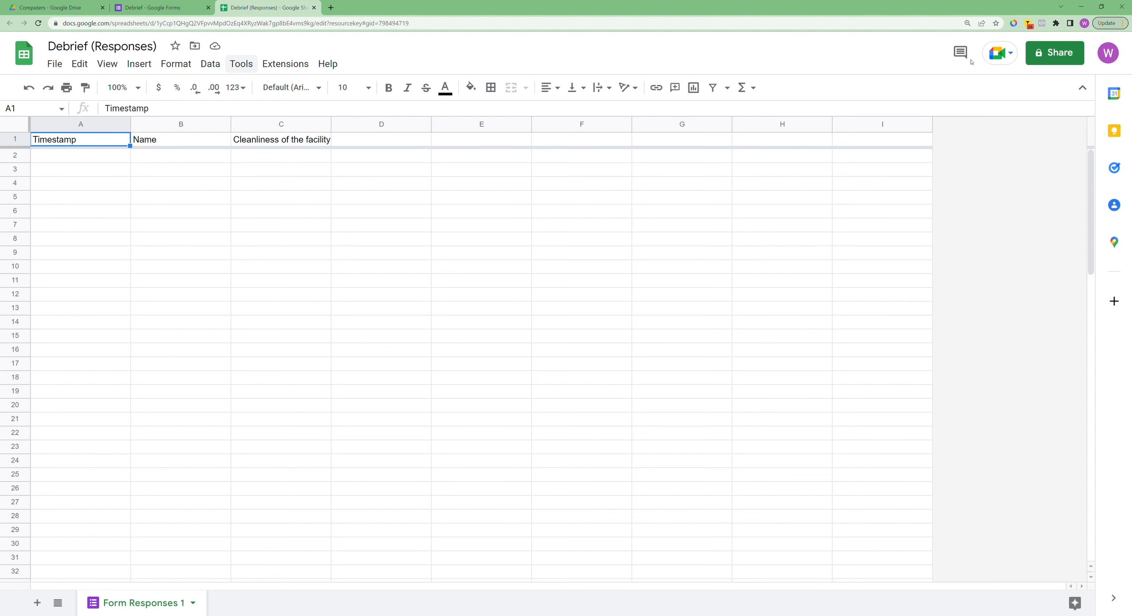
Step: In the response spreadsheet, add a notification rule emailing right away when a user submits a form
{"action": "left_click", "coordinate": [242, 66]}
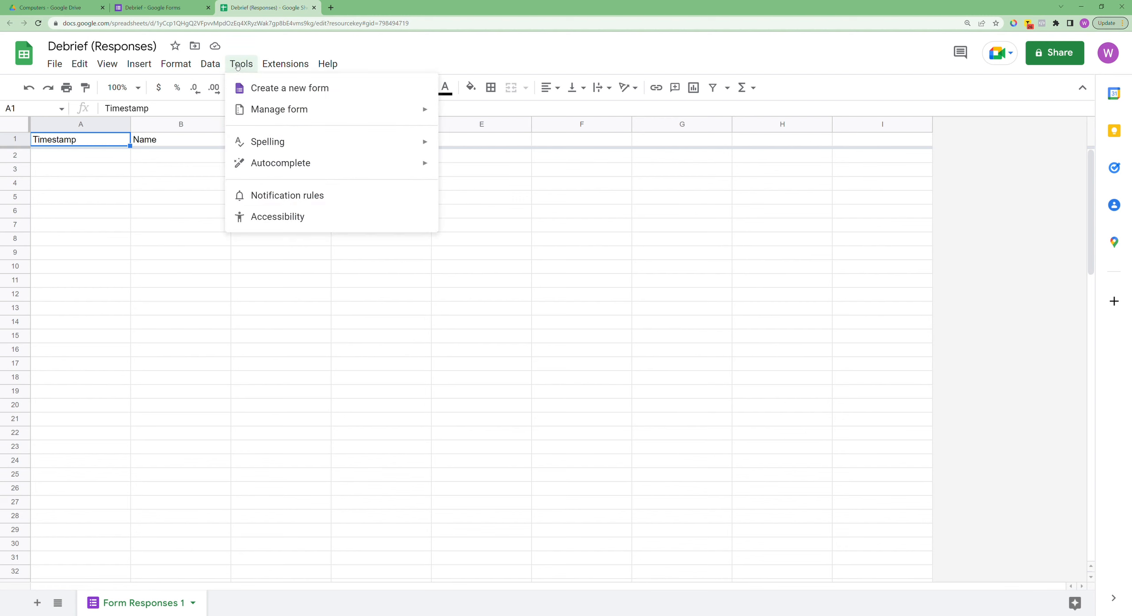
{"action": "left_click", "coordinate": [302, 198]}
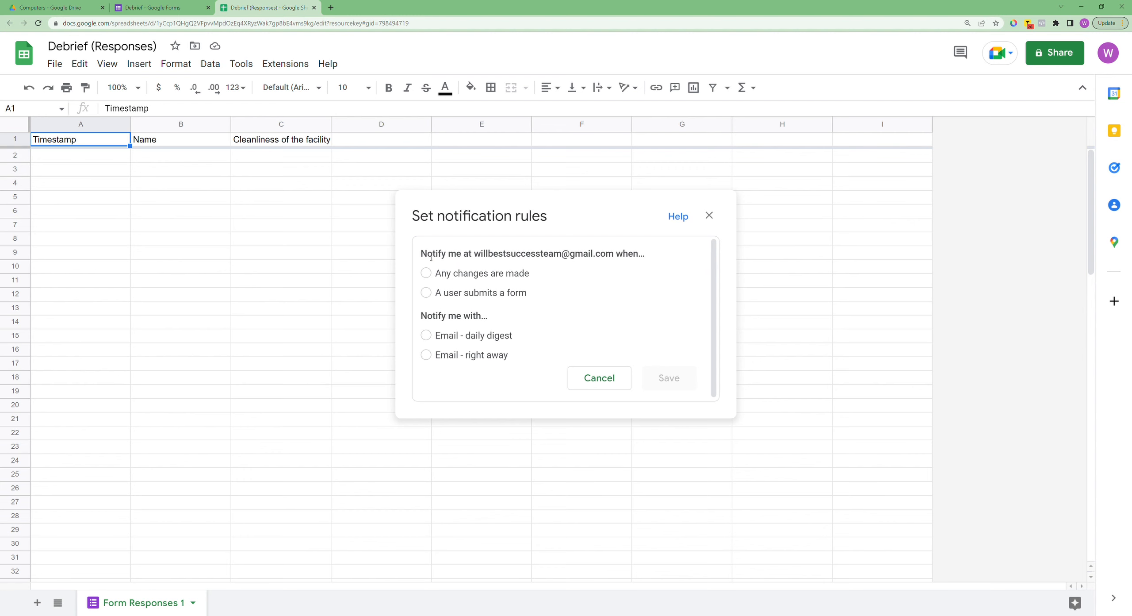
{"action": "left_click_drag", "start_coordinate": [478, 256], "coordinate": [625, 255]}
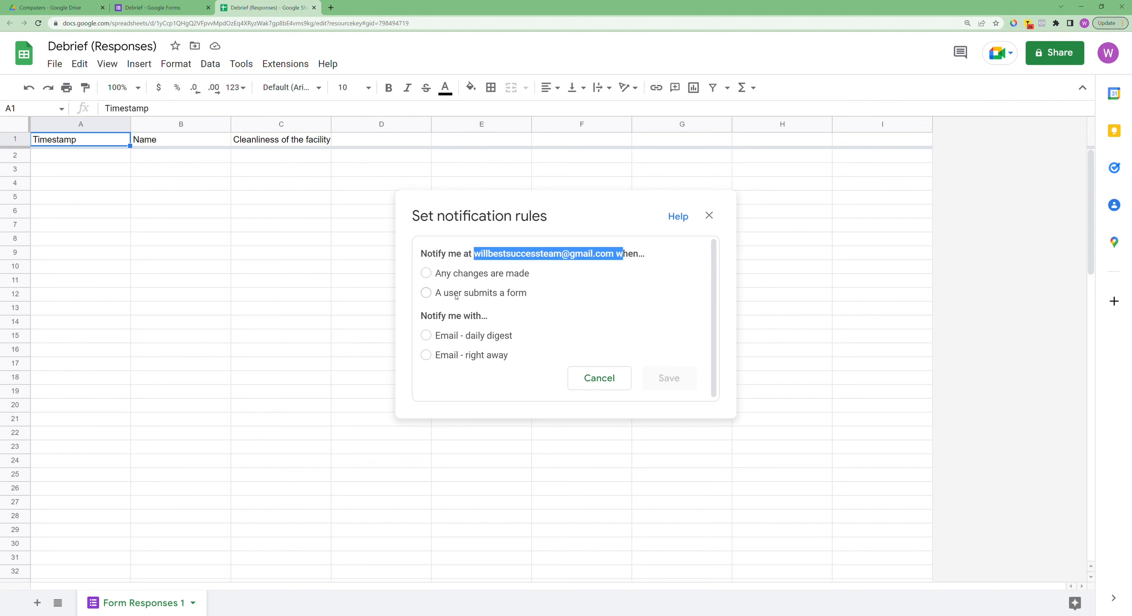
{"action": "left_click", "coordinate": [570, 300]}
{"action": "left_click", "coordinate": [426, 293]}
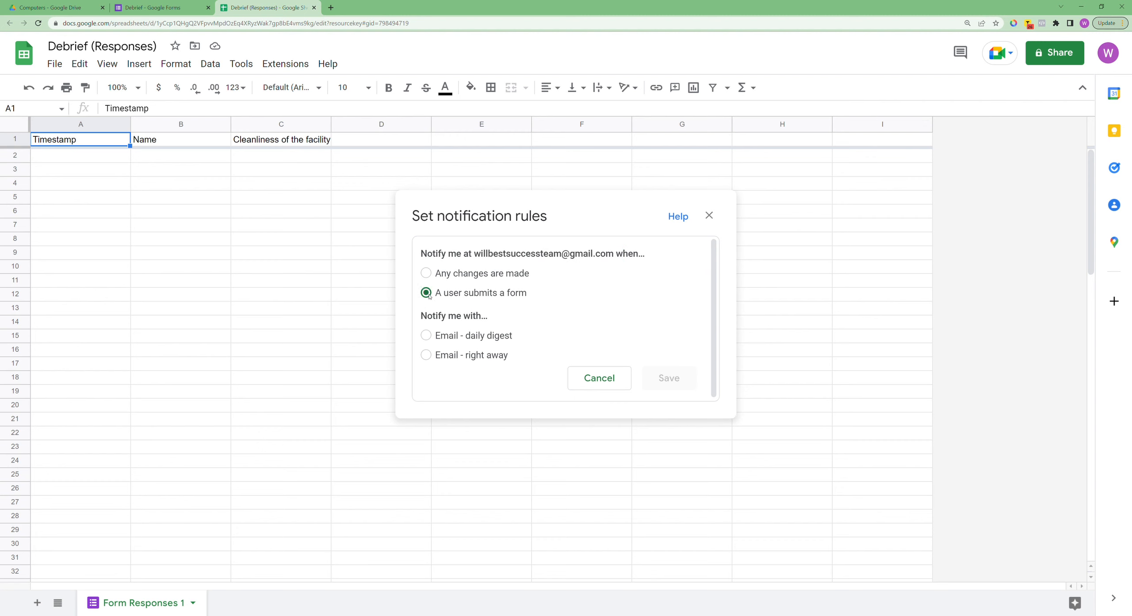
{"action": "left_click", "coordinate": [426, 358]}
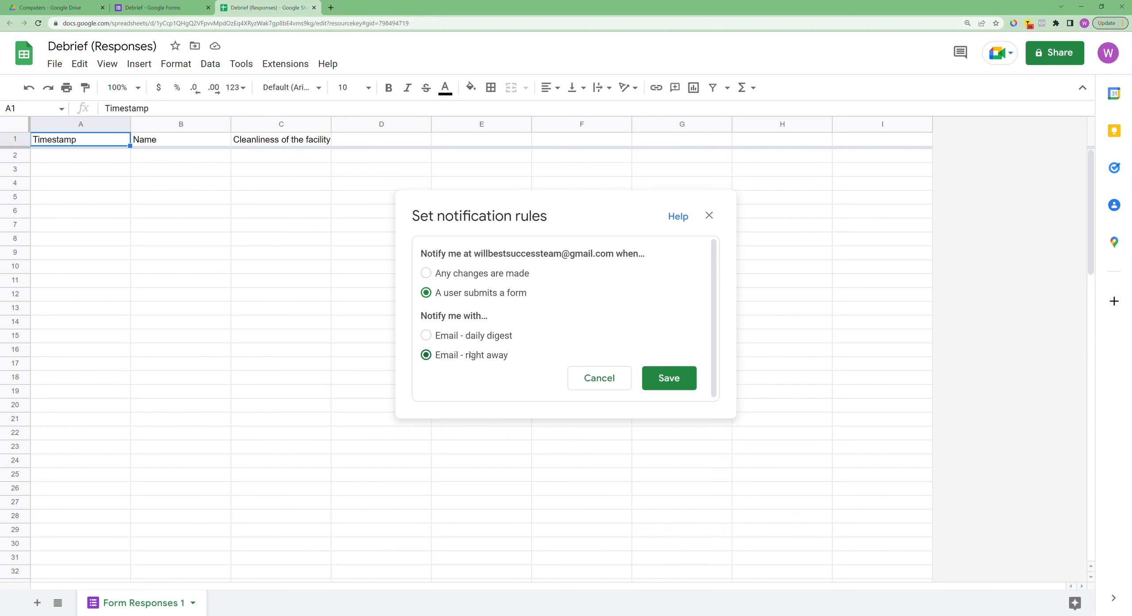
{"action": "left_click", "coordinate": [664, 379]}
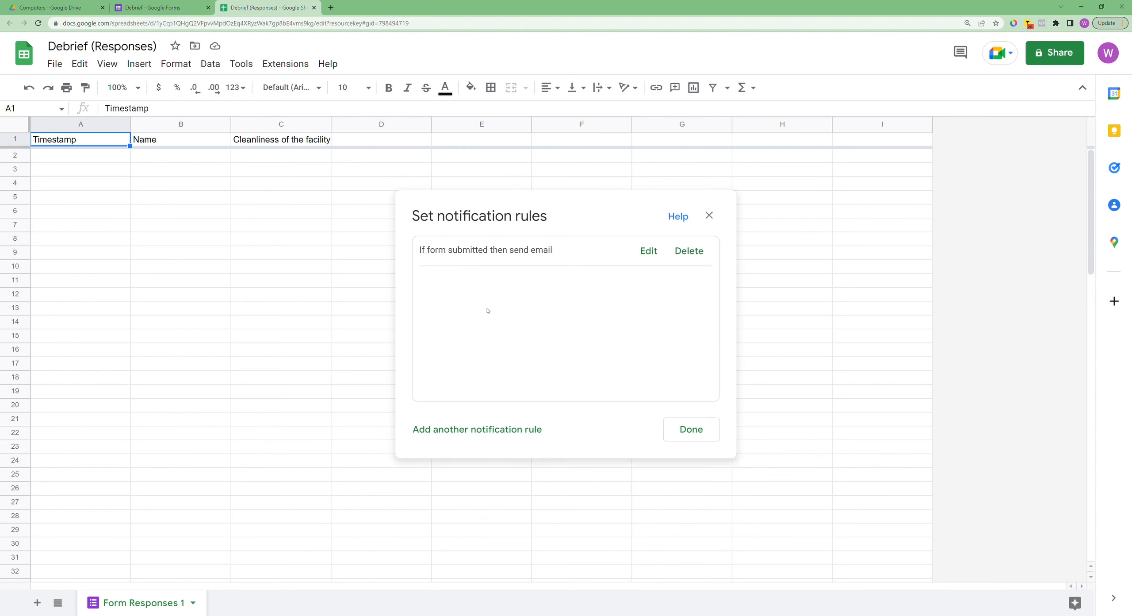
{"action": "left_click", "coordinate": [701, 434]}
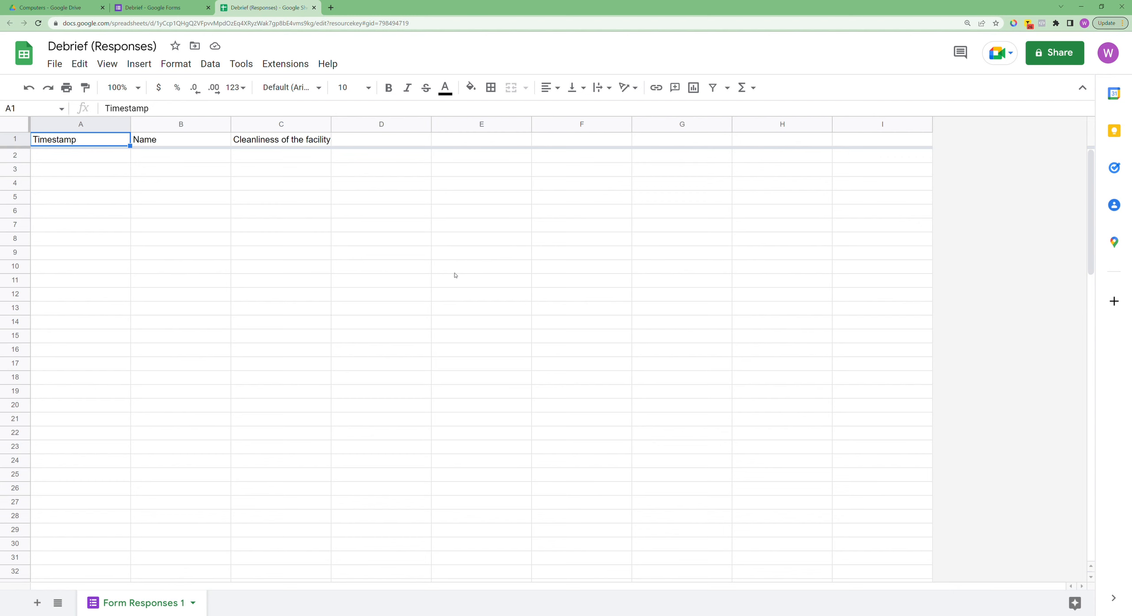
Step: Reopen the spreadsheet's notification rules to review the saved rule
{"action": "left_click", "coordinate": [234, 64]}
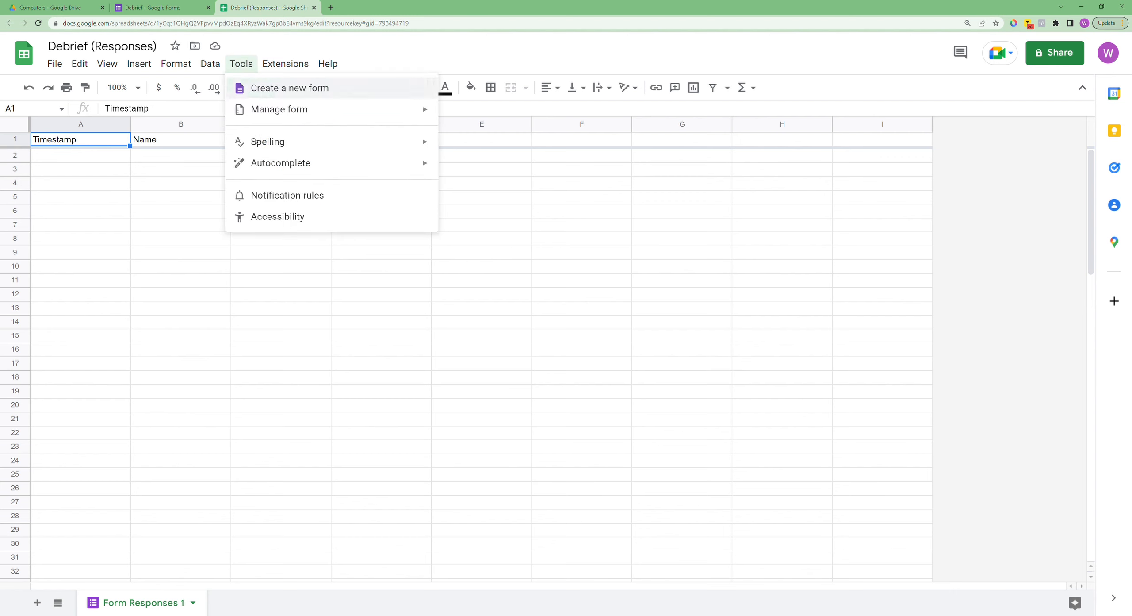
{"action": "left_click", "coordinate": [278, 198]}
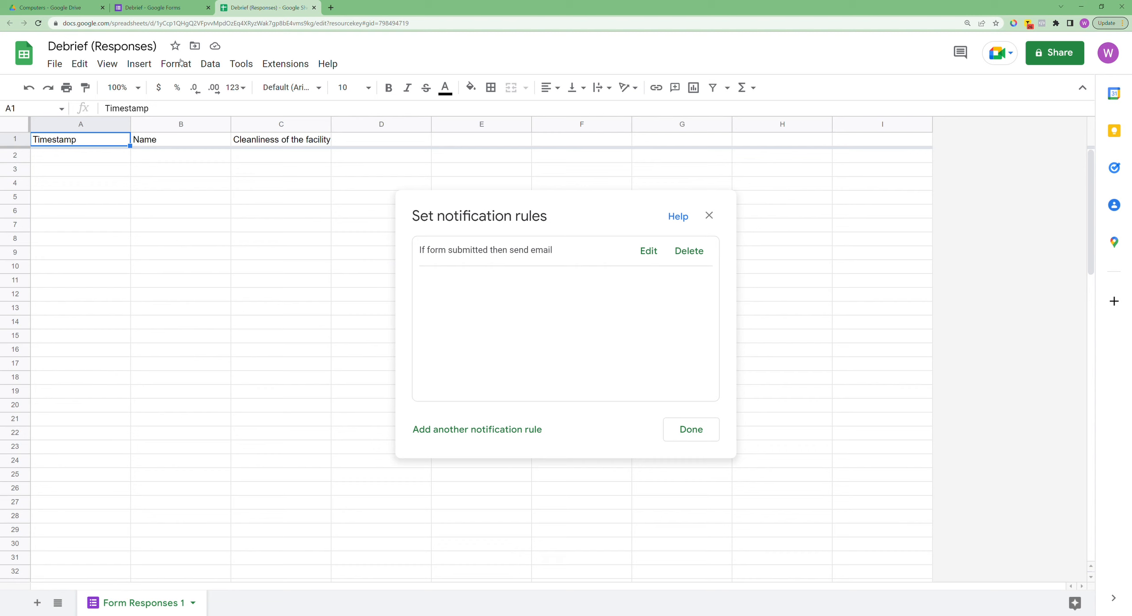
{"action": "left_click", "coordinate": [238, 67]}
{"action": "left_click", "coordinate": [599, 291]}
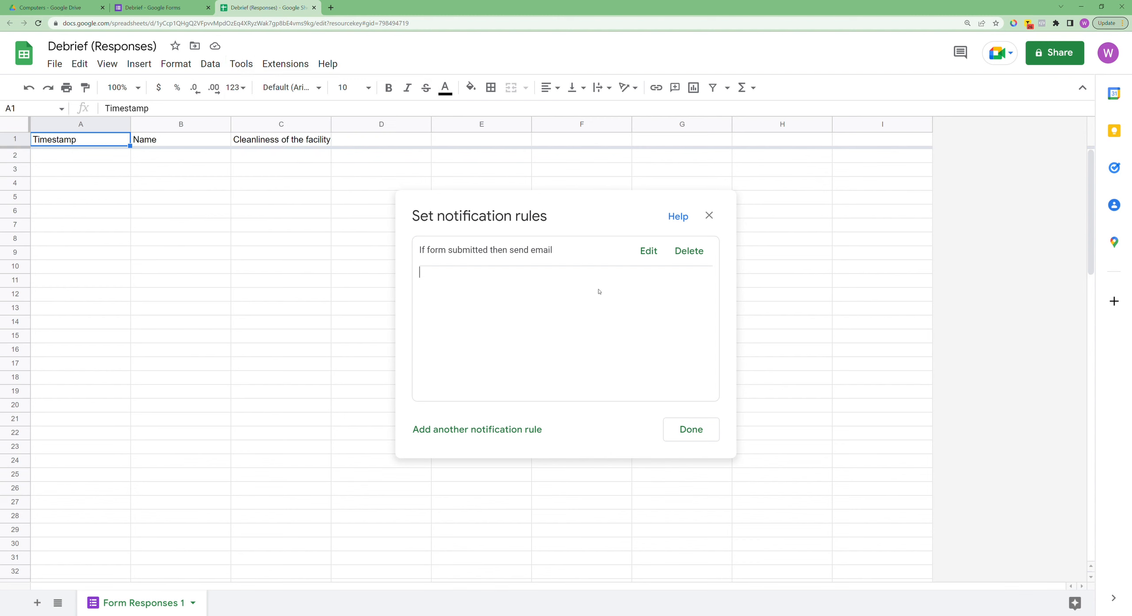
{"action": "left_click", "coordinate": [696, 433]}
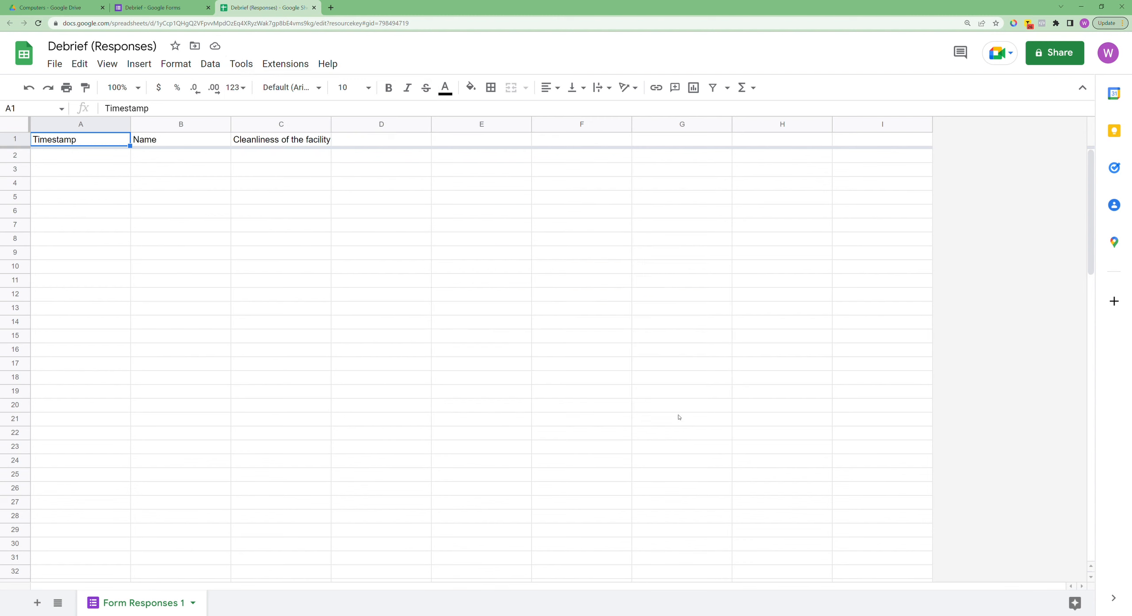